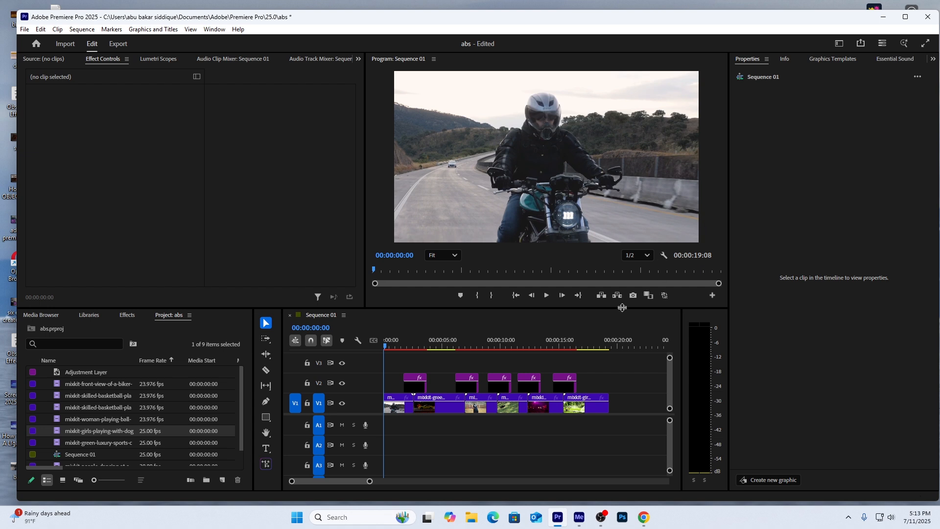
Preview the existing edit and clear all adjustment layers from V2 and all video clips from V1
{"action": "left_click", "coordinate": [546, 295]}
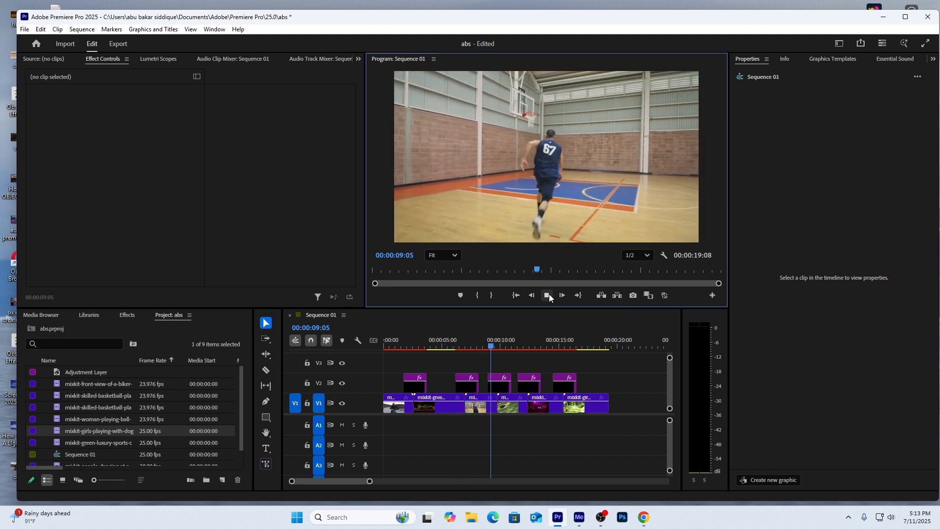
{"action": "left_click", "coordinate": [549, 295]}
{"action": "left_click", "coordinate": [582, 377]}
{"action": "left_click_drag", "start_coordinate": [582, 377], "coordinate": [415, 382]}
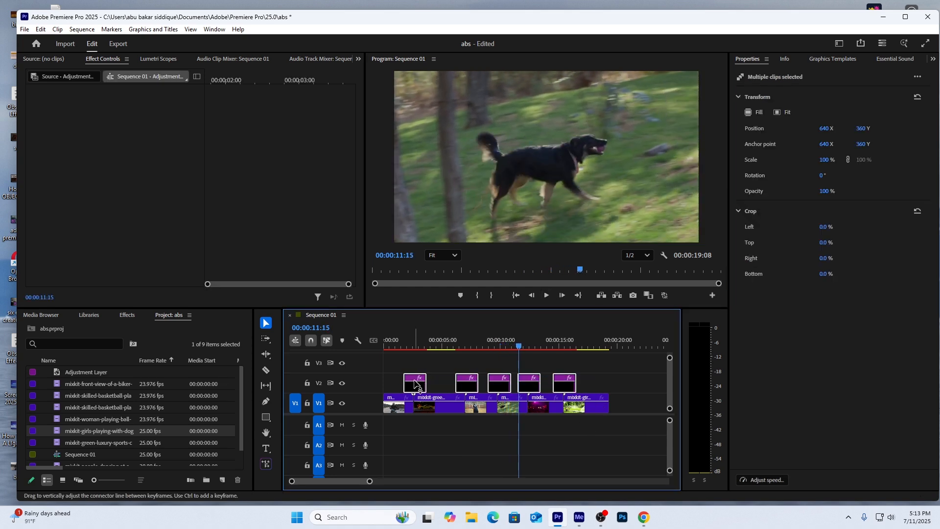
{"action": "key", "text": "Delete"}
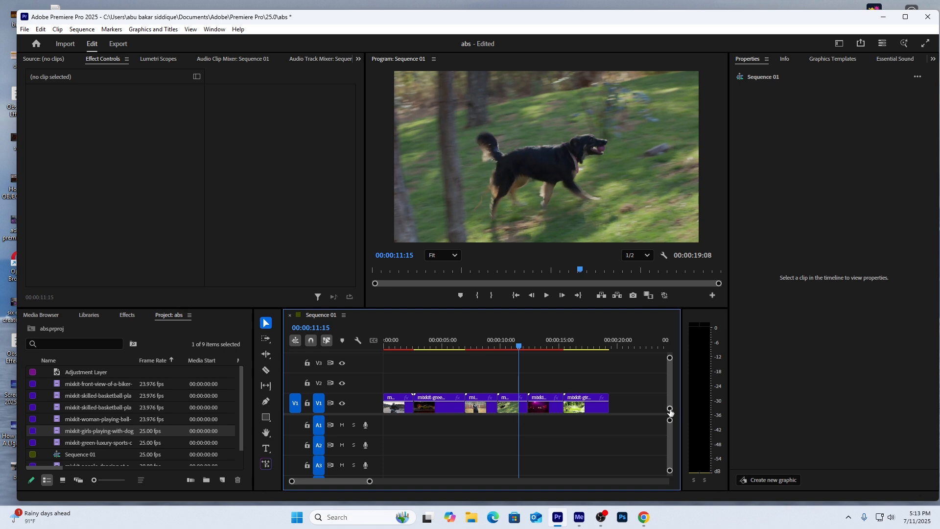
{"action": "left_click_drag", "start_coordinate": [620, 403], "coordinate": [399, 402]}
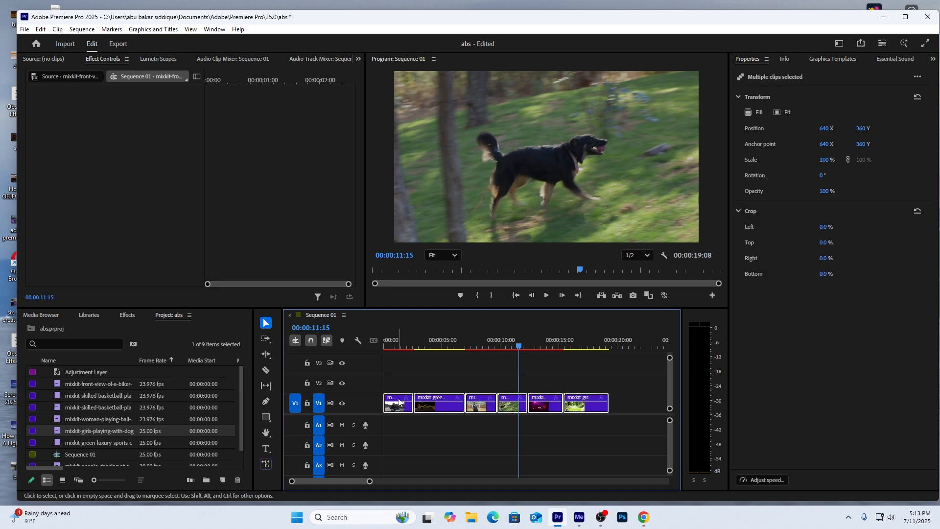
{"action": "key", "text": "Delete"}
Place the woman-playing-ball clip at the start of V1 and the skilled-basketball-player clip directly after it
{"action": "left_click_drag", "start_coordinate": [100, 419], "coordinate": [383, 405]}
{"action": "left_click", "coordinate": [474, 305]}
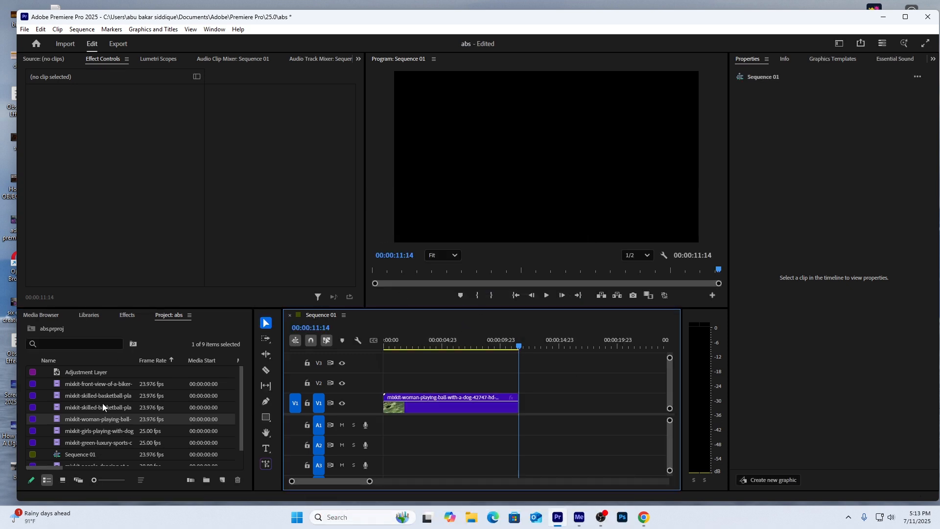
{"action": "left_click_drag", "start_coordinate": [146, 413], "coordinate": [528, 410]}
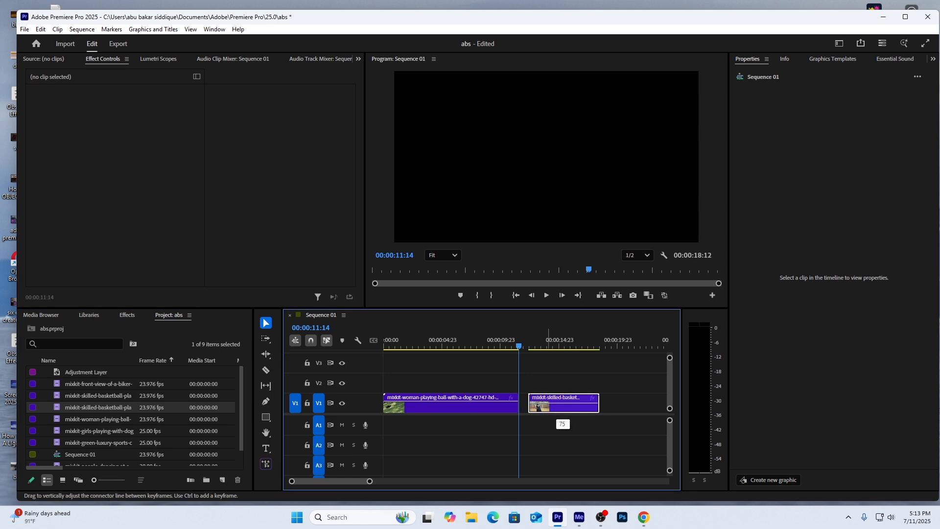
{"action": "left_click_drag", "start_coordinate": [559, 398], "coordinate": [550, 401]}
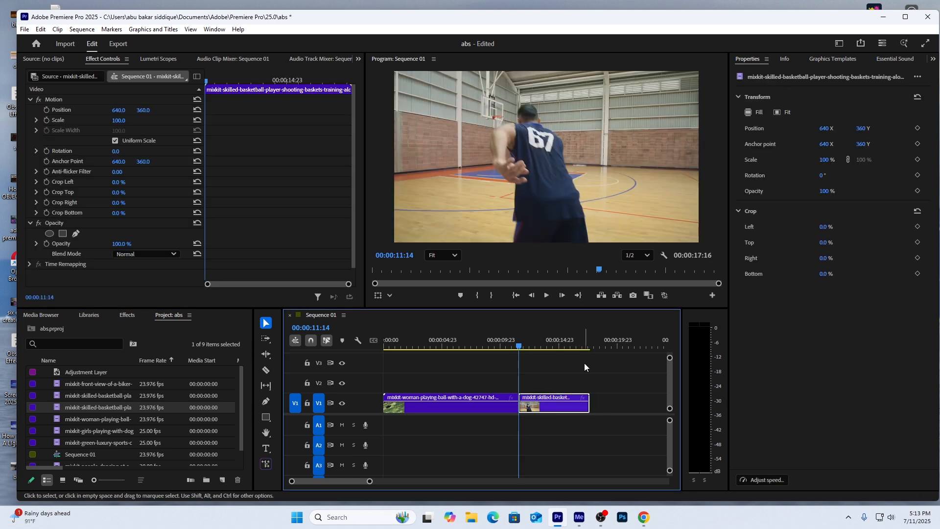
Scrub the end of the dog clip to 00:00:10:20, search the effects for "proc" and return to the project items
{"action": "left_click_drag", "start_coordinate": [518, 339], "coordinate": [501, 349]}
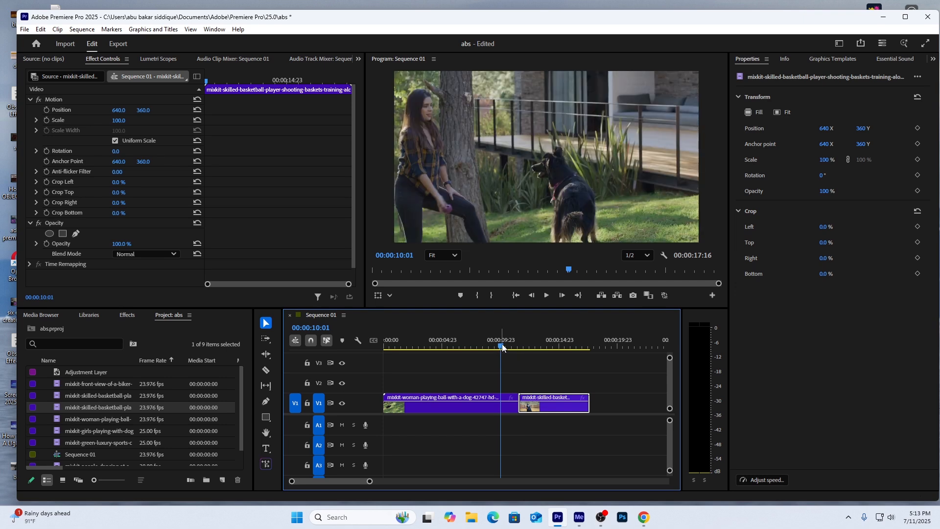
{"action": "mouse_move", "coordinate": [502, 347]}
{"action": "left_mouse_down"}
{"action": "mouse_move", "coordinate": [541, 358]}
{"action": "mouse_move", "coordinate": [512, 357]}
{"action": "left_mouse_up"}
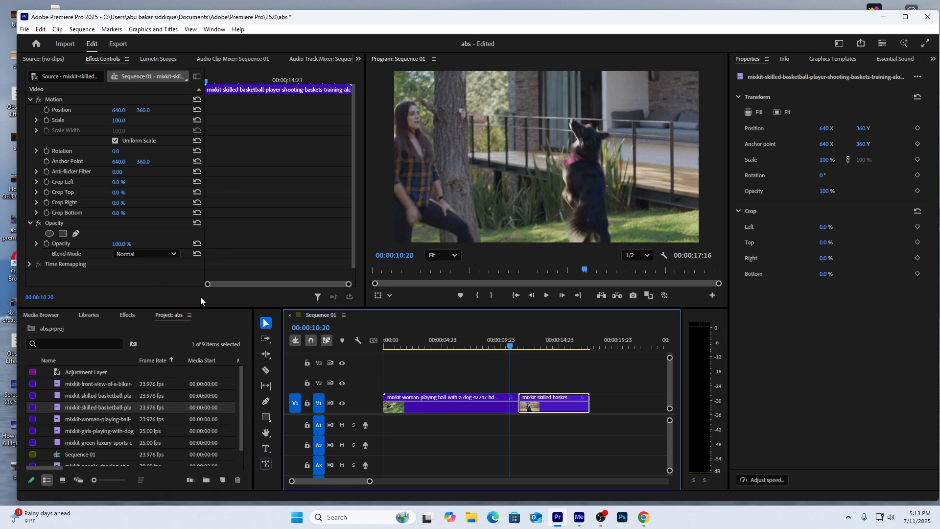
{"action": "left_click", "coordinate": [126, 316]}
{"action": "left_click", "coordinate": [58, 335]}
{"action": "type", "text": "c"}
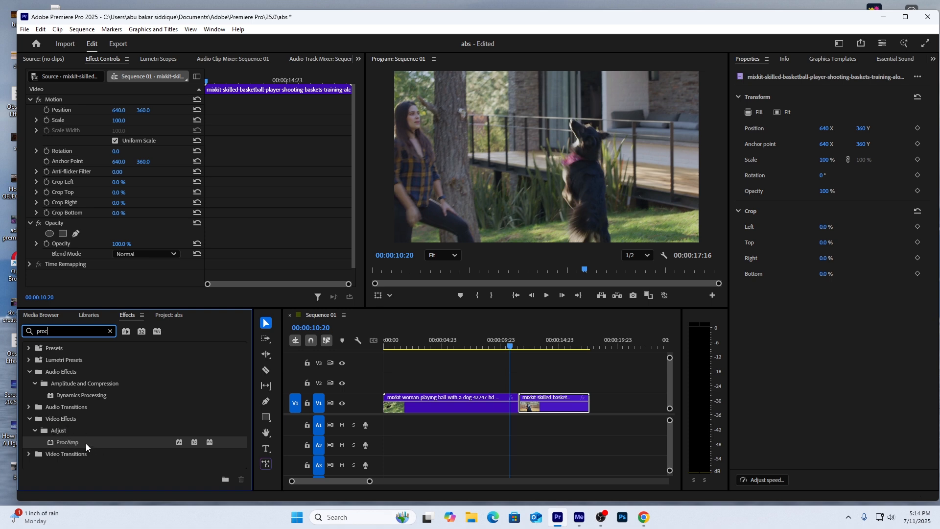
{"action": "left_click", "coordinate": [168, 315]}
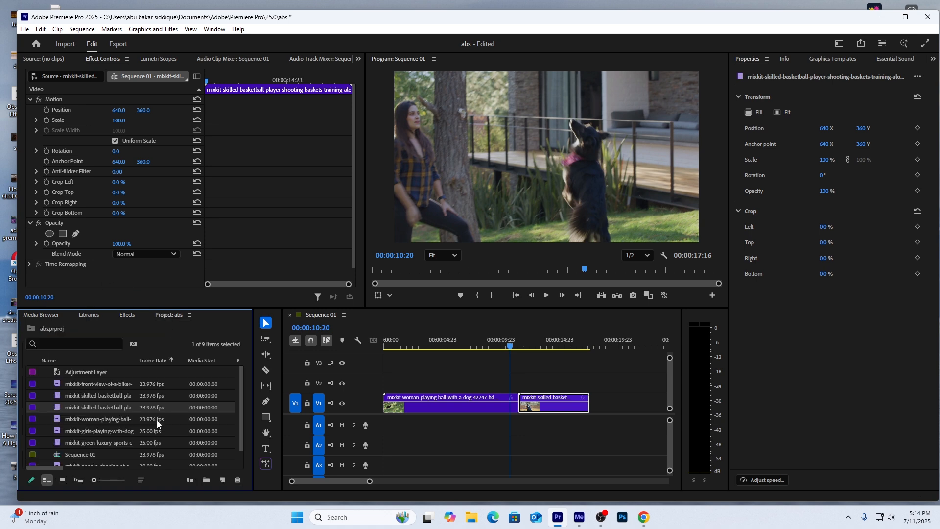
{"action": "left_click", "coordinate": [91, 372]}
{"action": "right_click", "coordinate": [141, 373]}
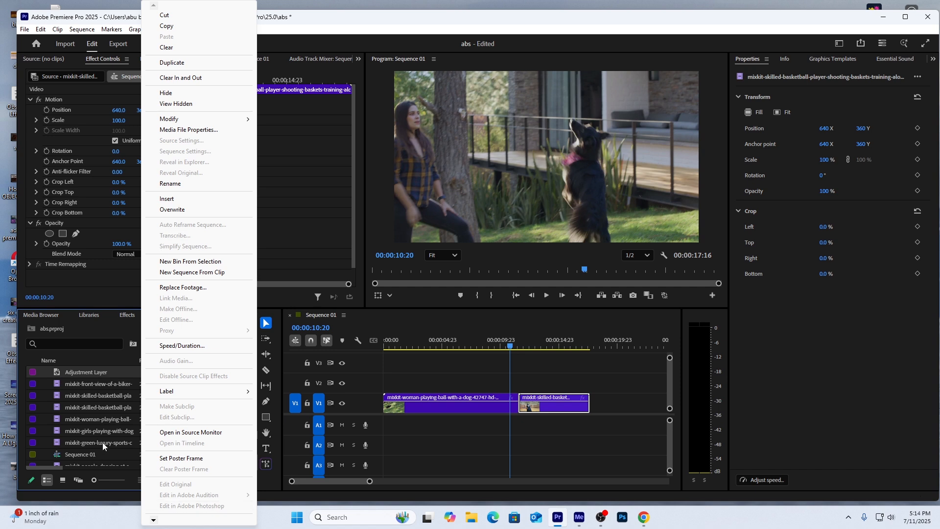
{"action": "left_click", "coordinate": [114, 454]}
{"action": "scroll", "coordinate": [182, 441], "scroll_direction": "down", "scroll_amount": 1}
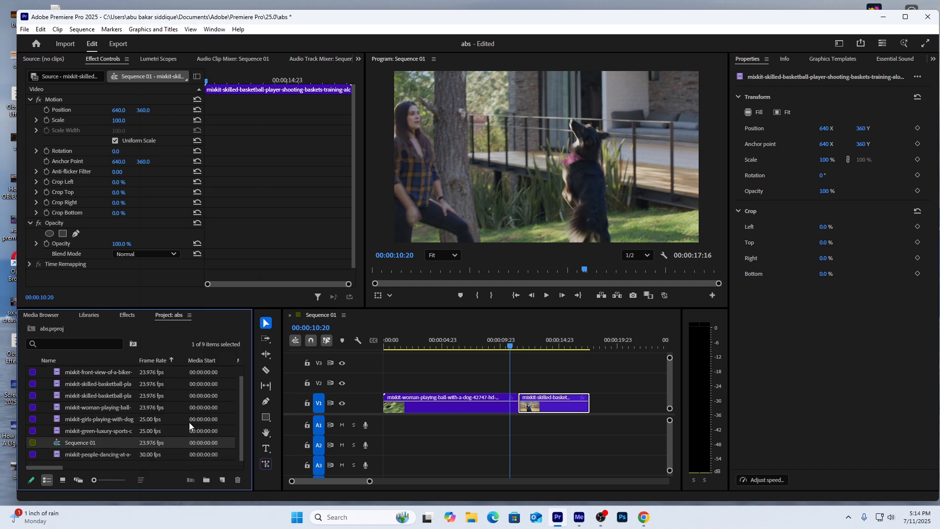
{"action": "right_click", "coordinate": [154, 464]}
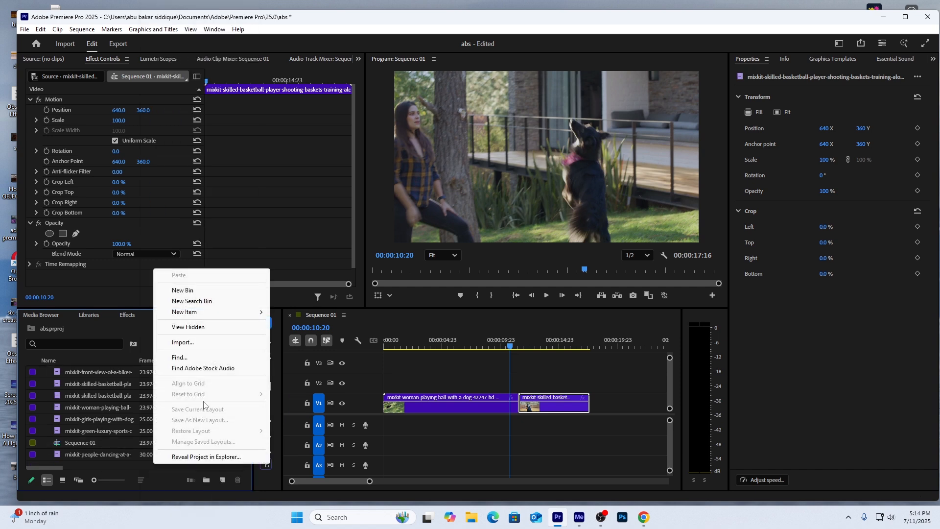
{"action": "mouse_move", "coordinate": [182, 318]}
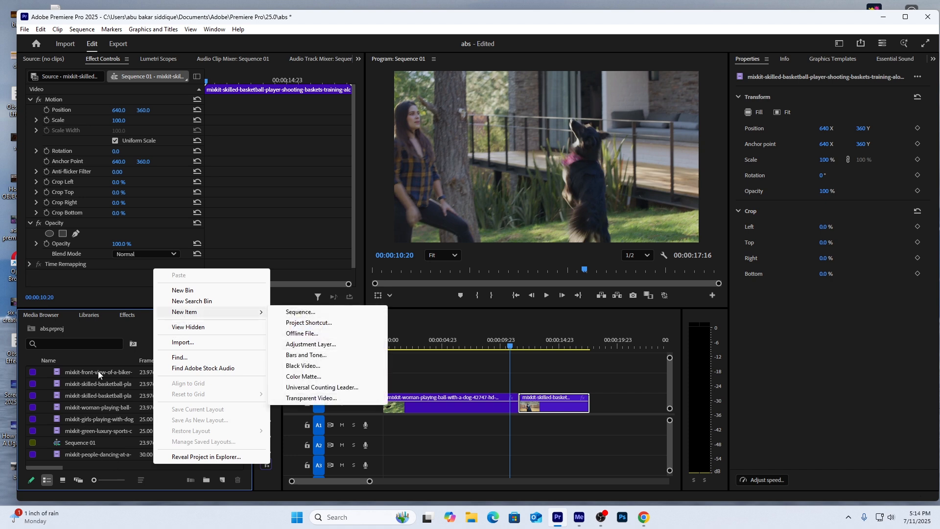
{"action": "left_click", "coordinate": [97, 419]}
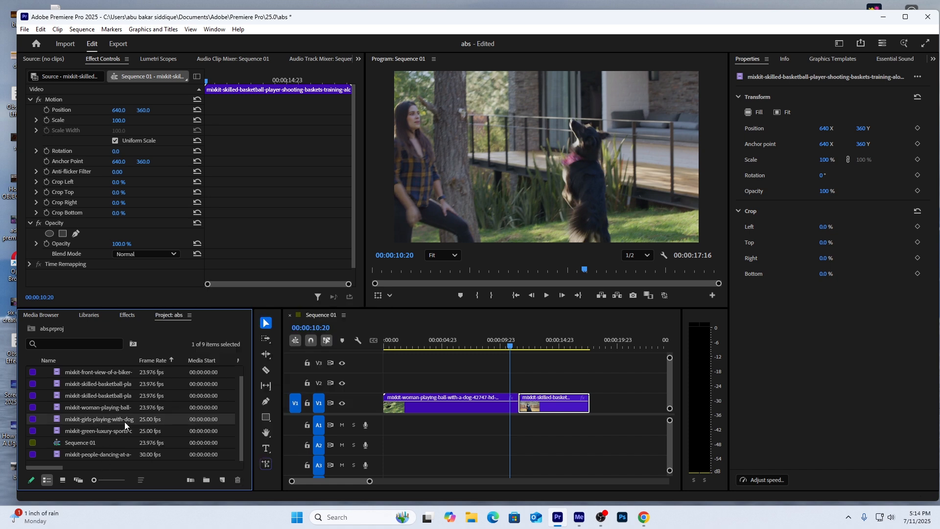
Add the adjustment layer to V2, shorten it and position it over the cut between the two clips
{"action": "left_click_drag", "start_coordinate": [80, 374], "coordinate": [483, 388]}
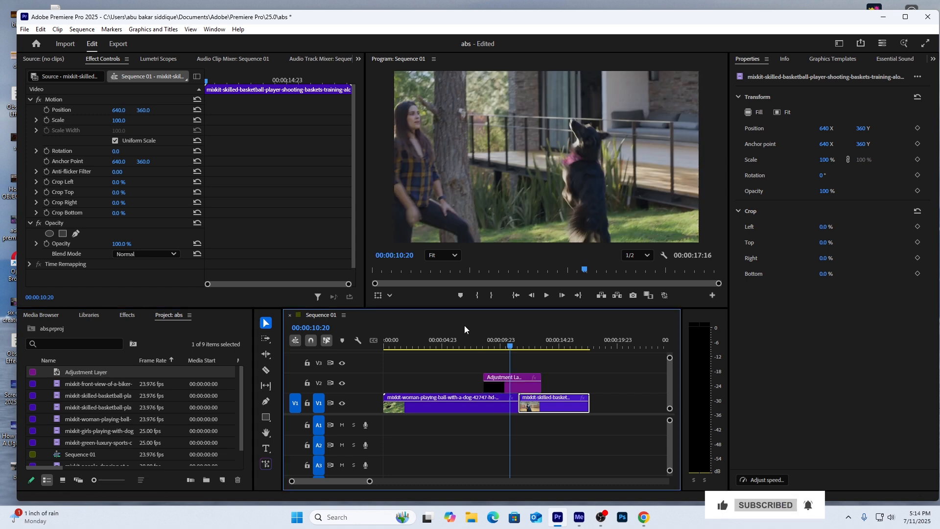
{"action": "left_click_drag", "start_coordinate": [541, 380], "coordinate": [510, 384]}
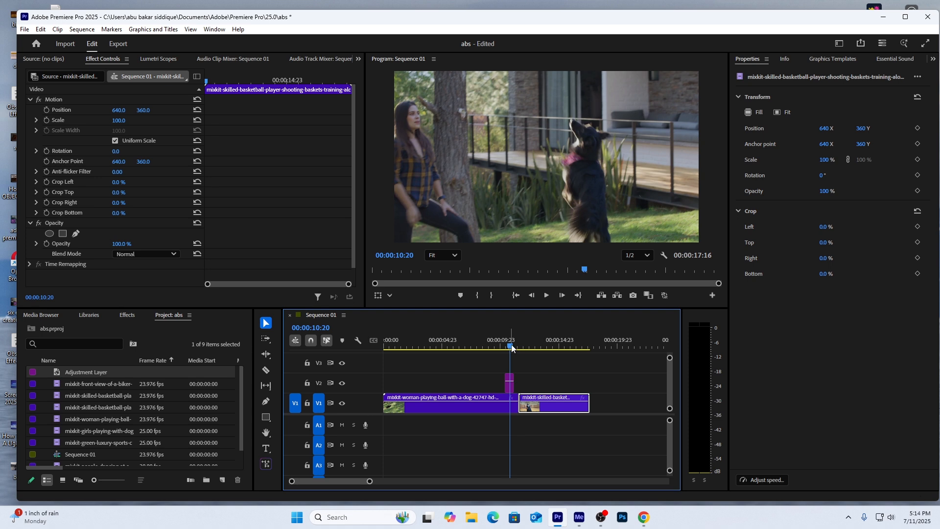
{"action": "left_click_drag", "start_coordinate": [512, 348], "coordinate": [488, 348]}
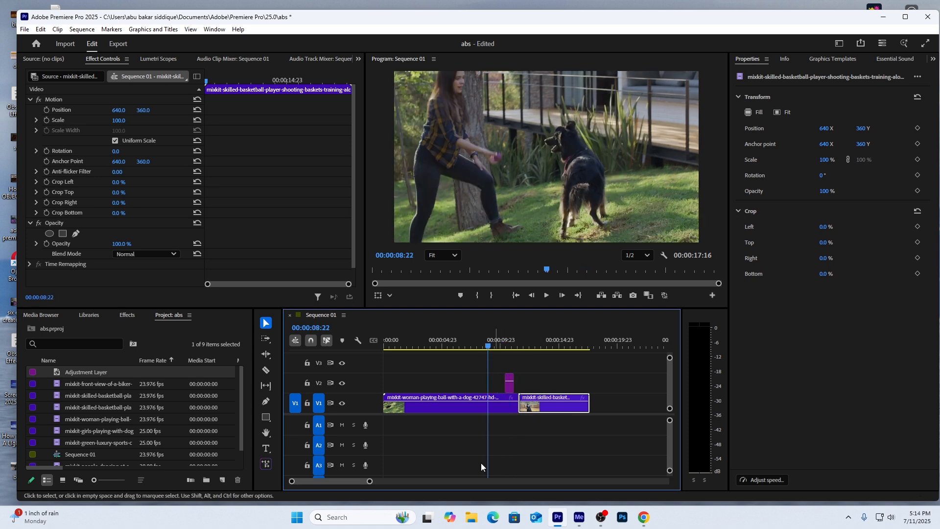
{"action": "left_click_drag", "start_coordinate": [373, 483], "coordinate": [353, 486]}
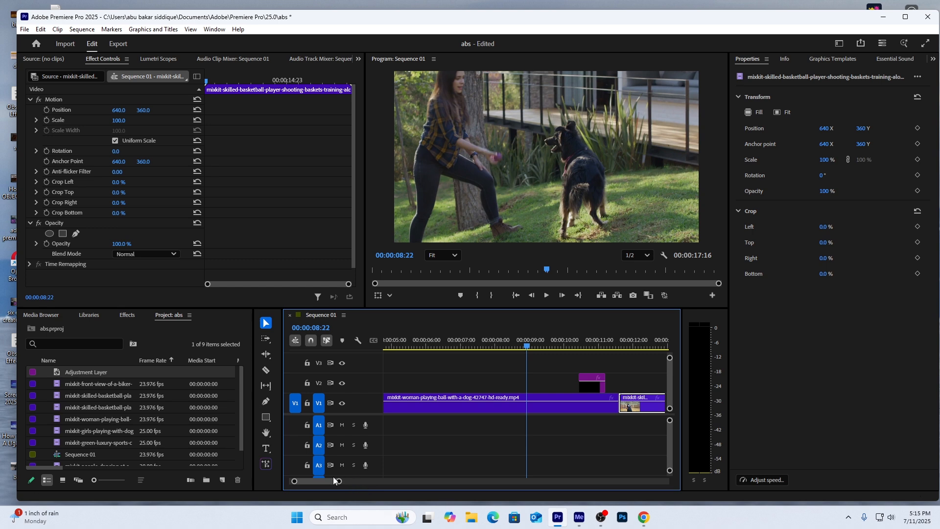
{"action": "scroll", "coordinate": [330, 480], "scroll_direction": "down", "scroll_amount": 5}
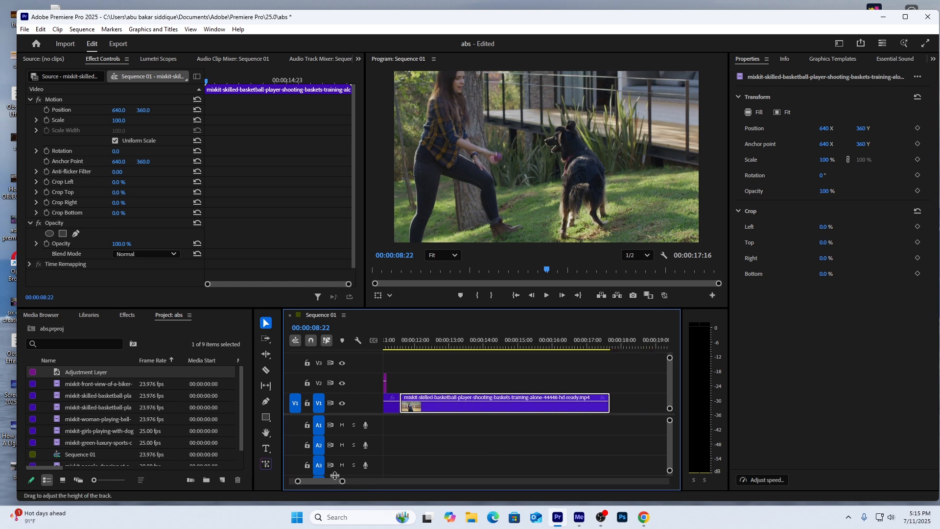
{"action": "scroll", "coordinate": [330, 481], "scroll_direction": "up", "scroll_amount": 2}
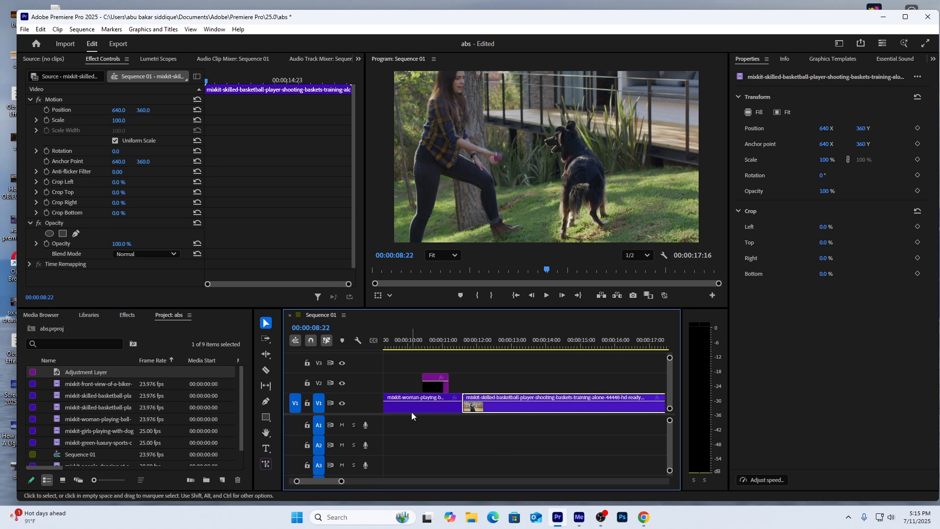
{"action": "left_click_drag", "start_coordinate": [441, 378], "coordinate": [459, 384]}
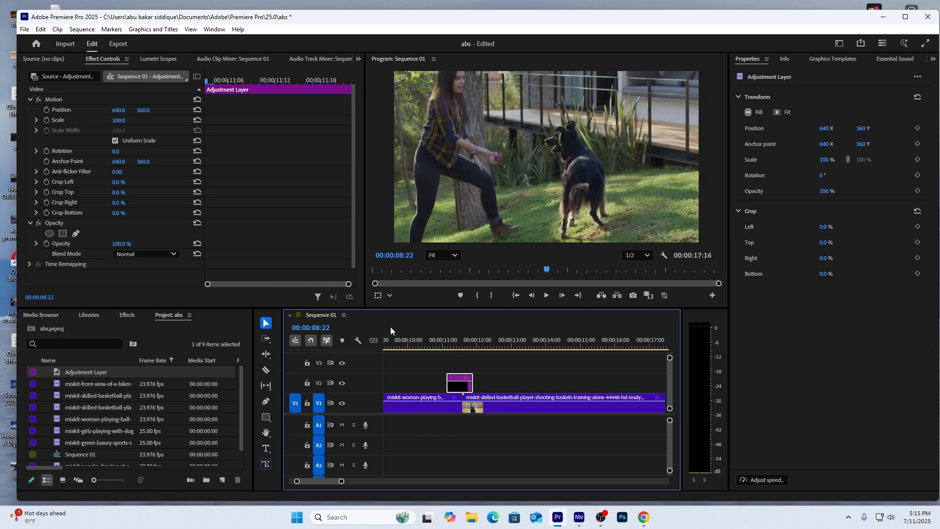
Trim the start of the adjustment layer closer to the cut between the dog and basketball clips
{"action": "mouse_move", "coordinate": [456, 345]}
{"action": "left_mouse_down"}
{"action": "mouse_move", "coordinate": [445, 347]}
{"action": "mouse_move", "coordinate": [472, 354]}
{"action": "mouse_move", "coordinate": [451, 361]}
{"action": "left_mouse_up"}
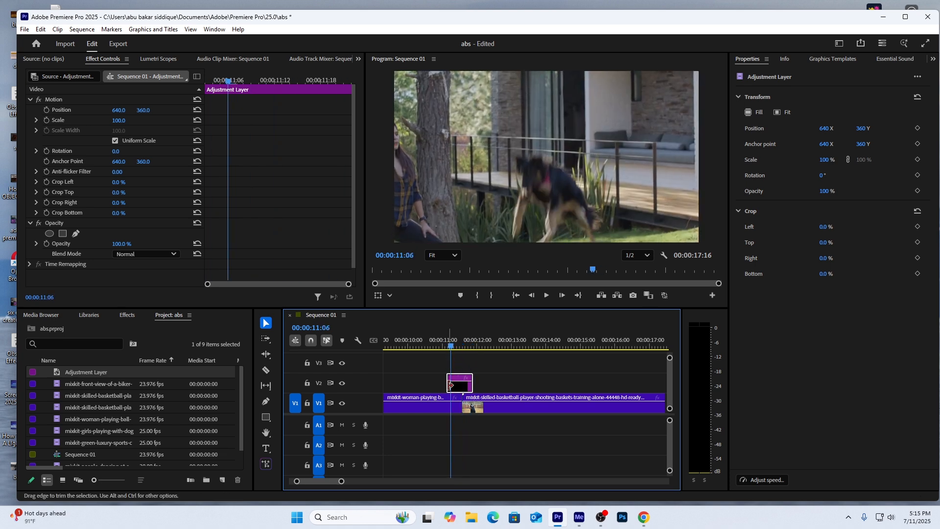
{"action": "left_click_drag", "start_coordinate": [448, 383], "coordinate": [455, 383]}
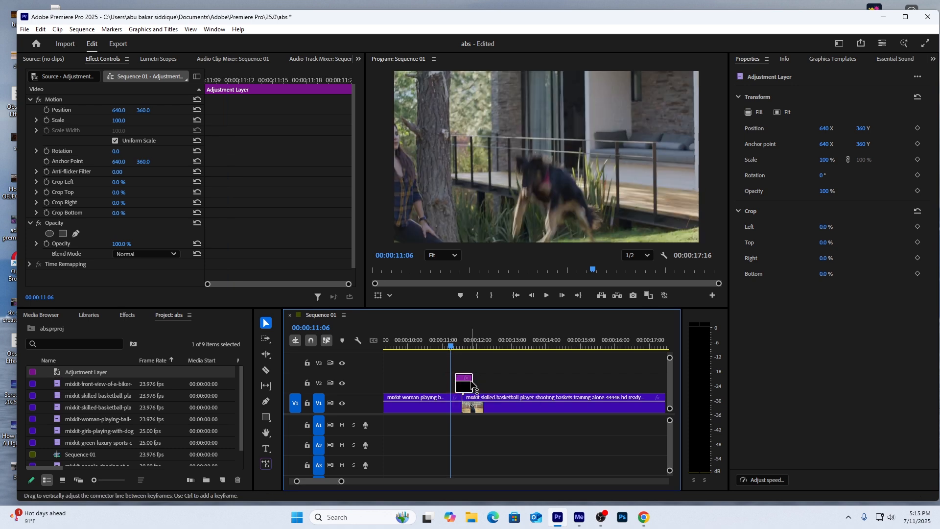
{"action": "double_click", "coordinate": [468, 380]}
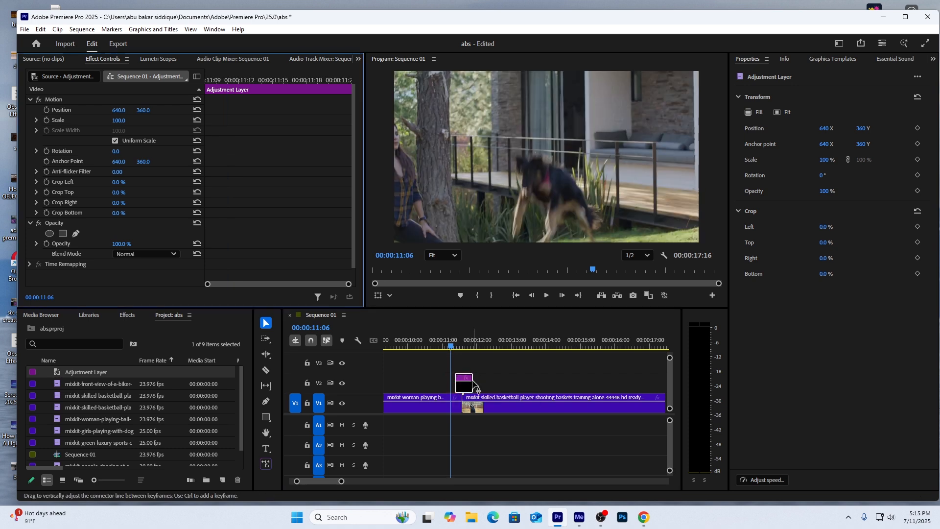
{"action": "left_click_drag", "start_coordinate": [477, 381], "coordinate": [464, 350]}
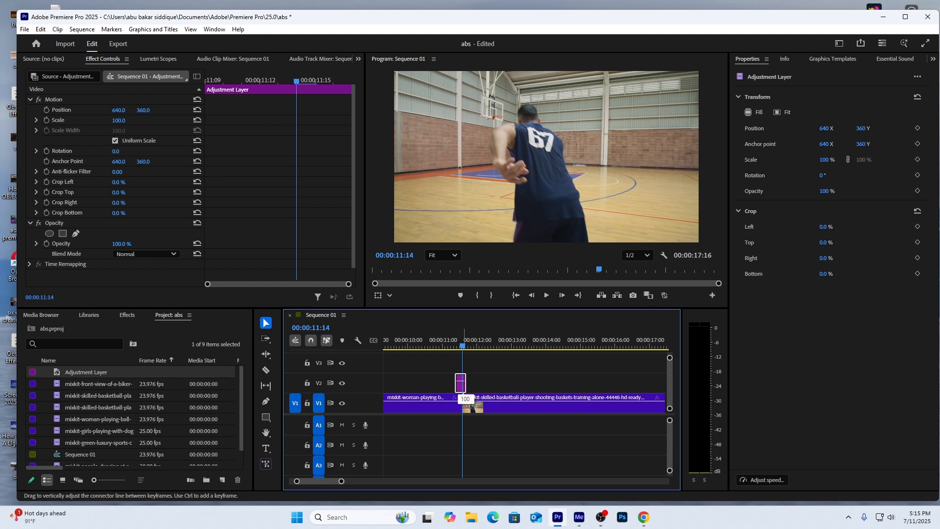
{"action": "left_click_drag", "start_coordinate": [461, 381], "coordinate": [456, 380]}
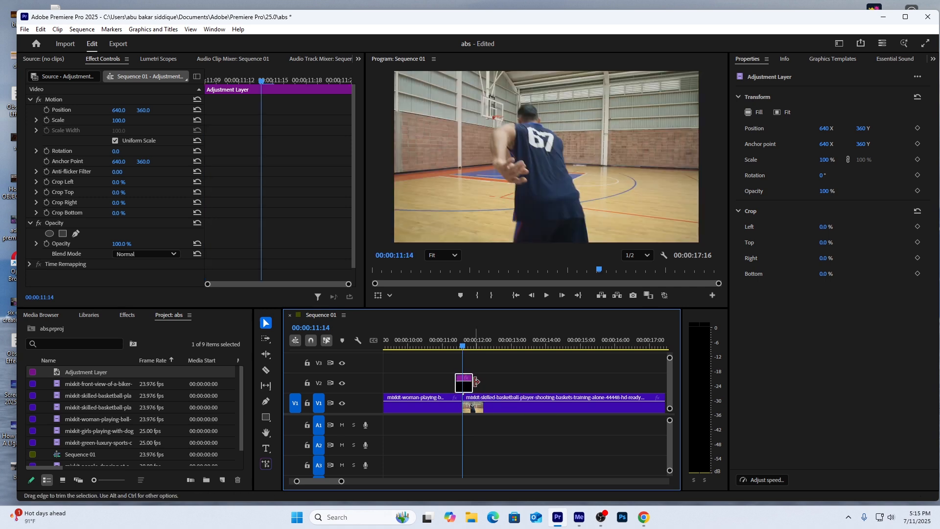
Trim the adjustment layer on V2 to span about three frames on each side of the cut, starting at 00:00:11:11
{"action": "left_click_drag", "start_coordinate": [462, 348], "coordinate": [467, 349]}
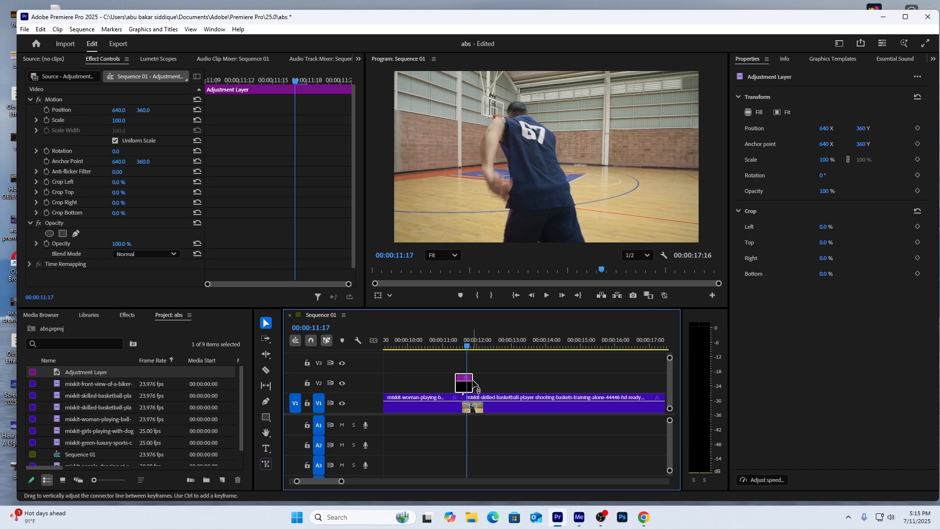
{"action": "left_click_drag", "start_coordinate": [471, 376], "coordinate": [465, 377]}
{"action": "left_click", "coordinate": [462, 348]}
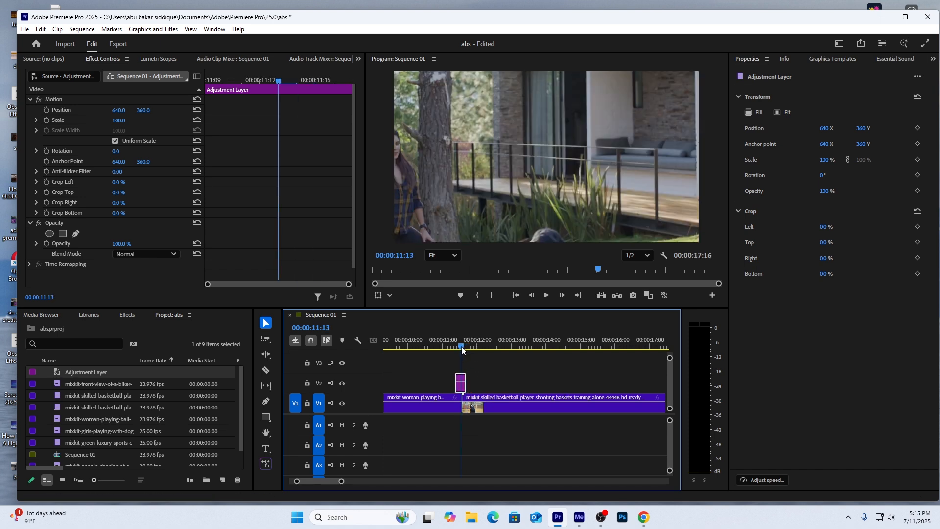
{"action": "left_click", "coordinate": [459, 349]}
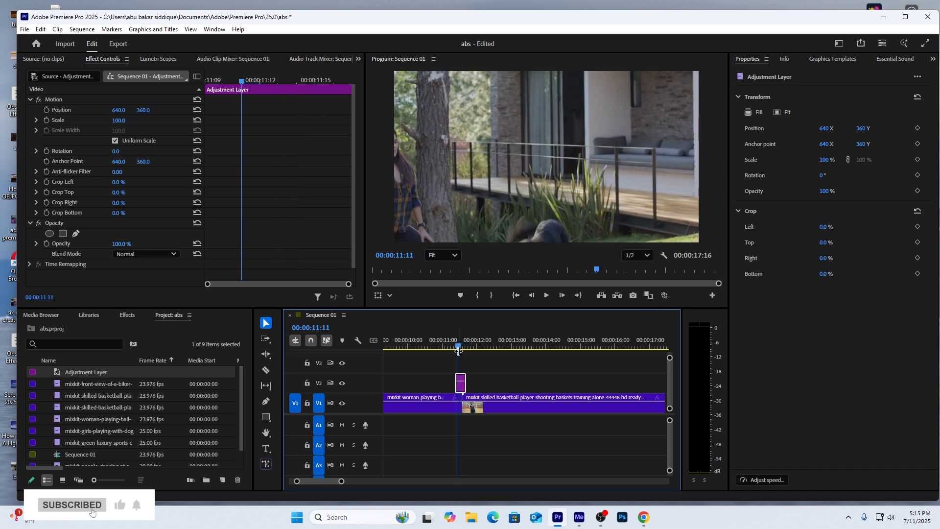
{"action": "left_click_drag", "start_coordinate": [460, 386], "coordinate": [464, 387]}
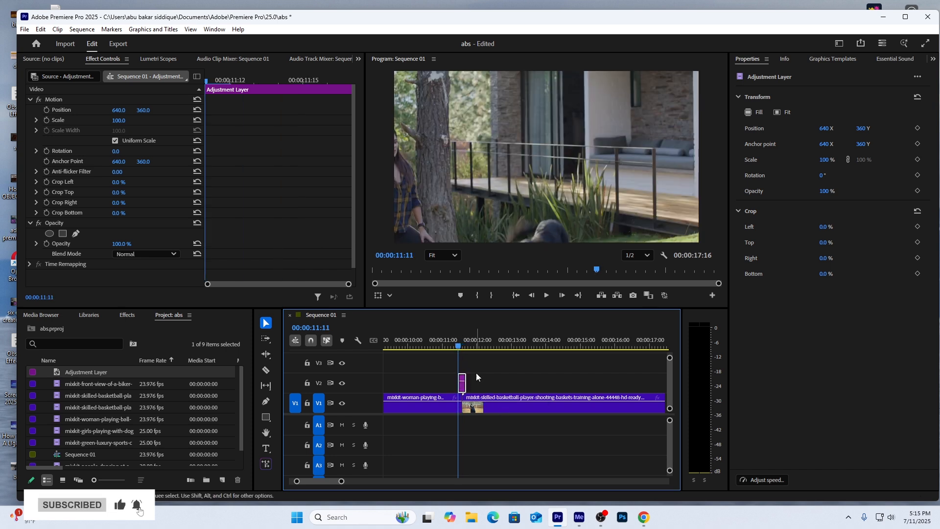
Set the playhead on the cut at 00:00:11:14 and apply the ProcAmp effect to the adjustment layer
{"action": "left_click", "coordinate": [463, 348]}
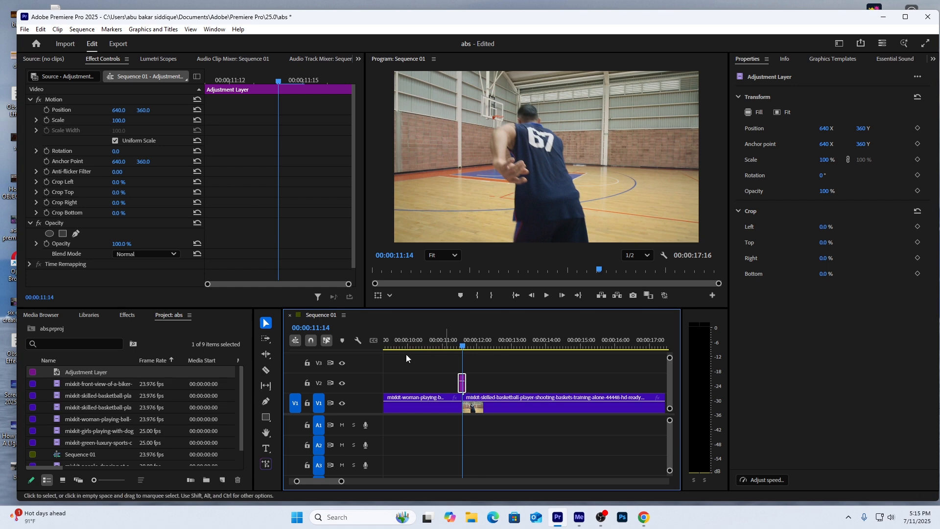
{"action": "left_click", "coordinate": [127, 316]}
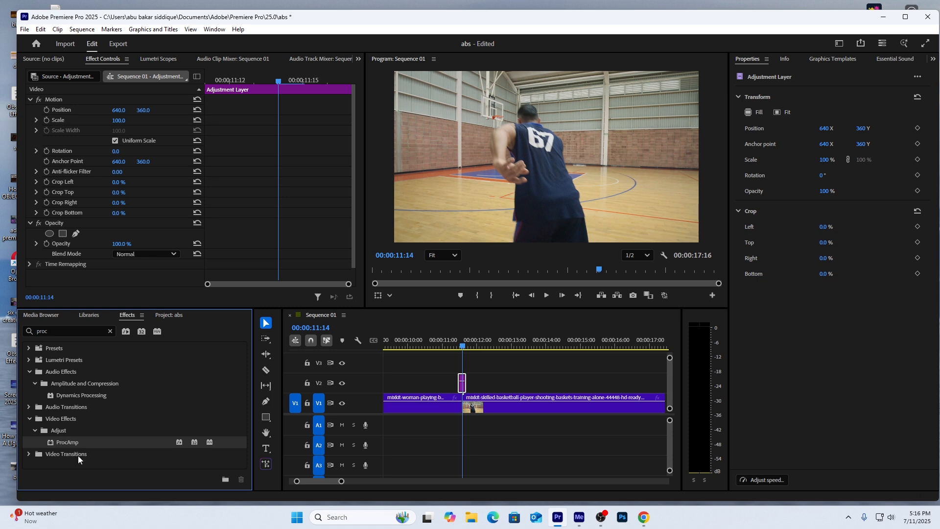
{"action": "left_click_drag", "start_coordinate": [66, 442], "coordinate": [467, 389]}
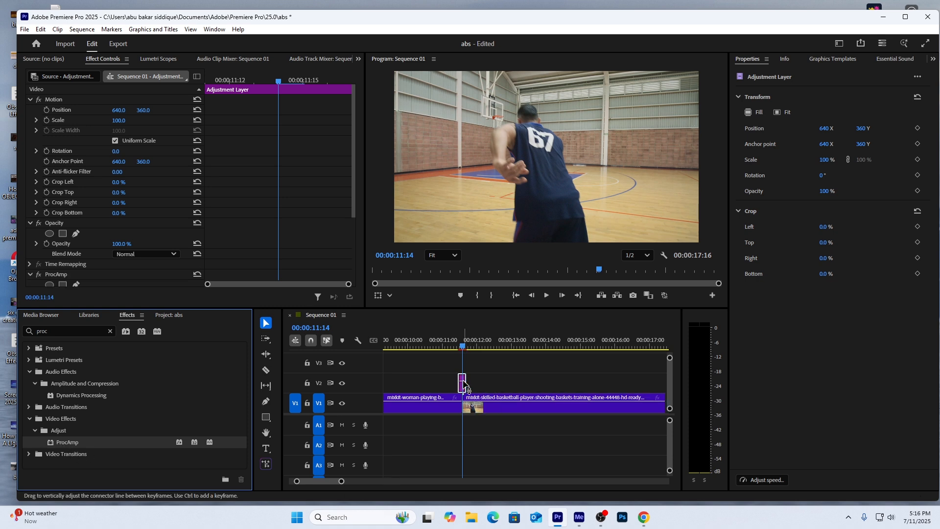
At the adjustment layer's start, 00:00:11:11, enable keyframing for ProcAmp Brightness with a value of 0
{"action": "left_click", "coordinate": [460, 348]}
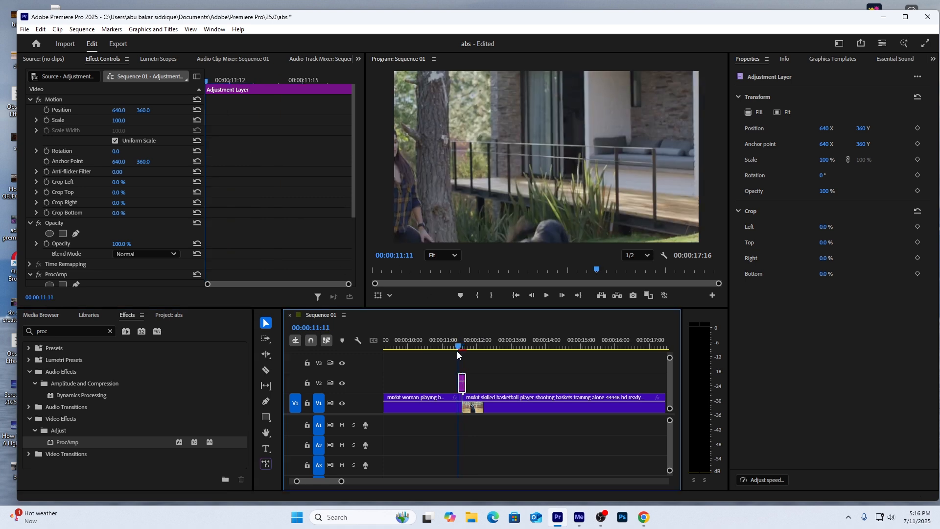
{"action": "key", "text": "Left"}
{"action": "key", "text": "Left"}
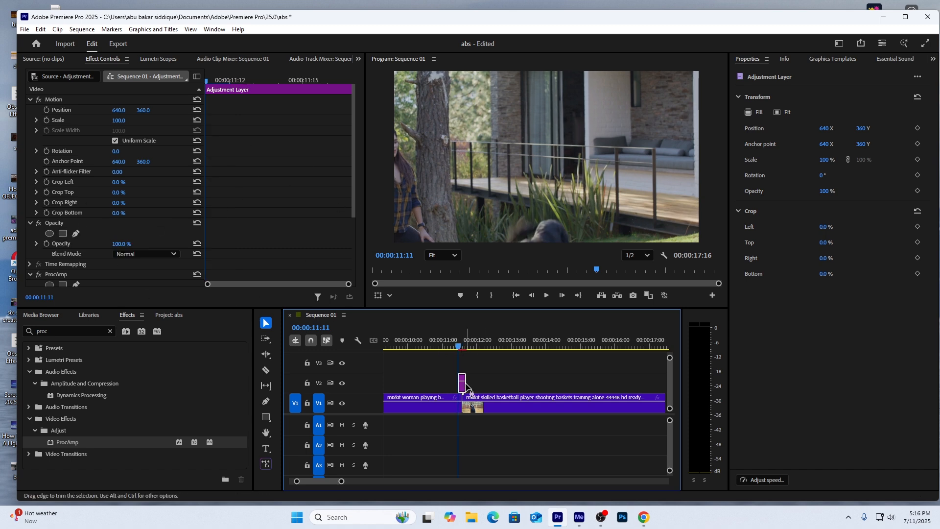
{"action": "scroll", "coordinate": [152, 204], "scroll_direction": "down", "scroll_amount": 5}
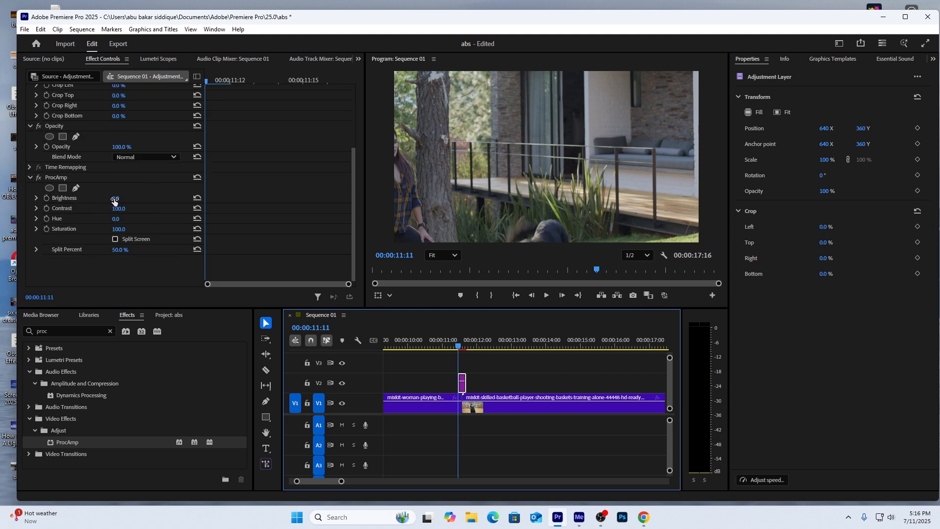
{"action": "left_click", "coordinate": [45, 198]}
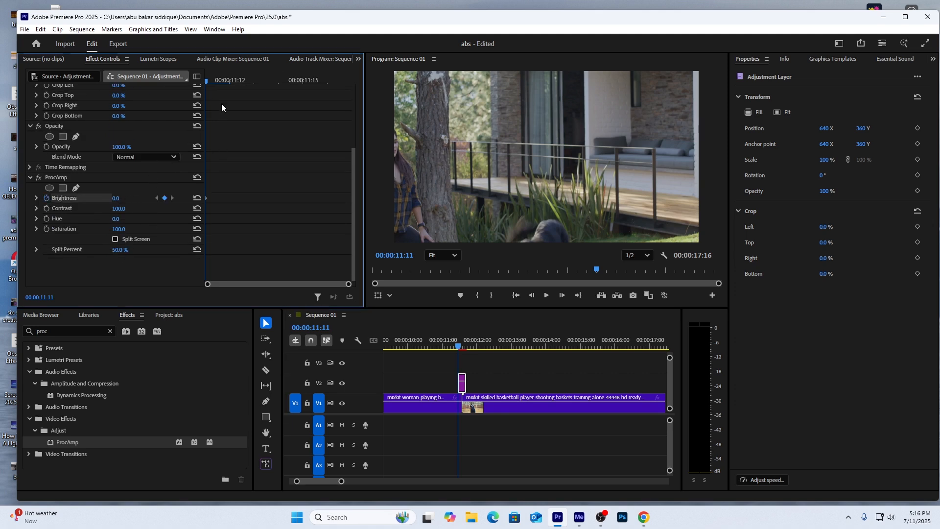
Add a ProcAmp Brightness keyframe of 100 on the cut at 00:00:11:14
{"action": "left_click_drag", "start_coordinate": [207, 83], "coordinate": [252, 93]}
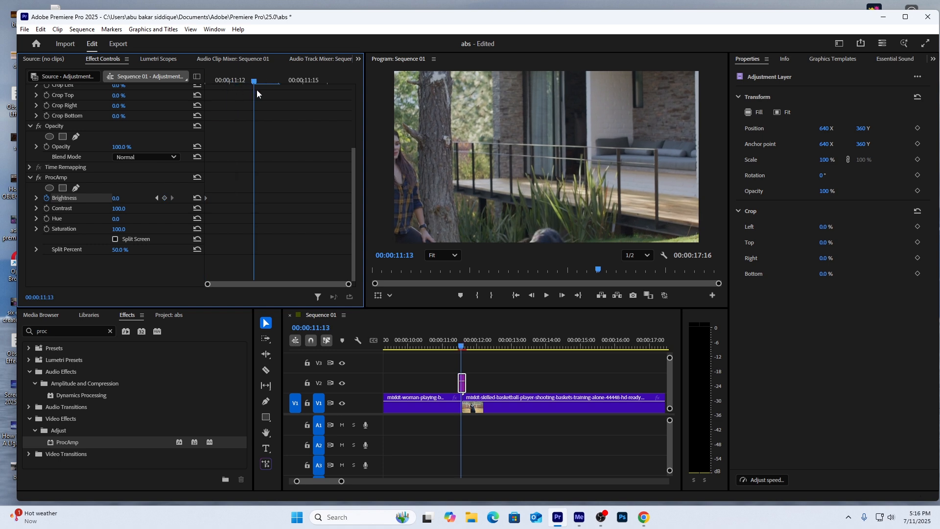
{"action": "left_click_drag", "start_coordinate": [462, 345], "coordinate": [463, 346]}
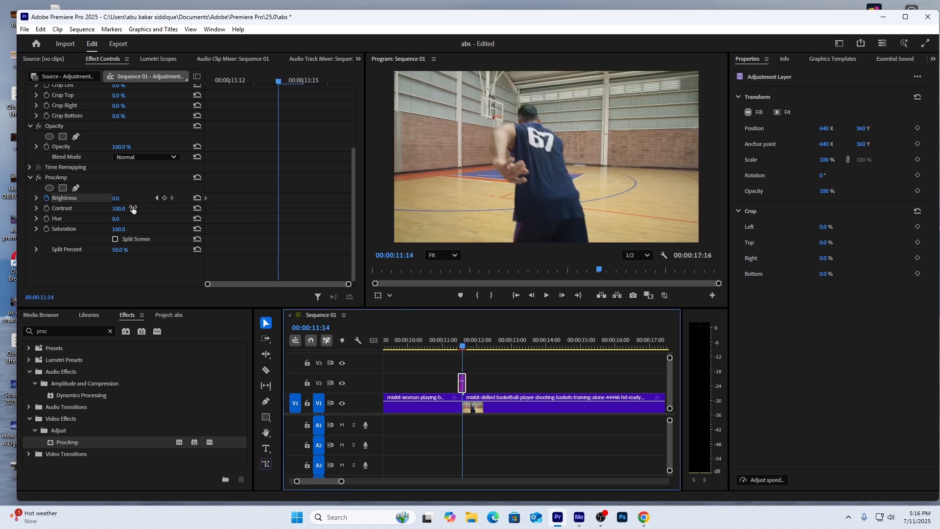
{"action": "left_click", "coordinate": [119, 198]}
{"action": "type", "text": "1000"}
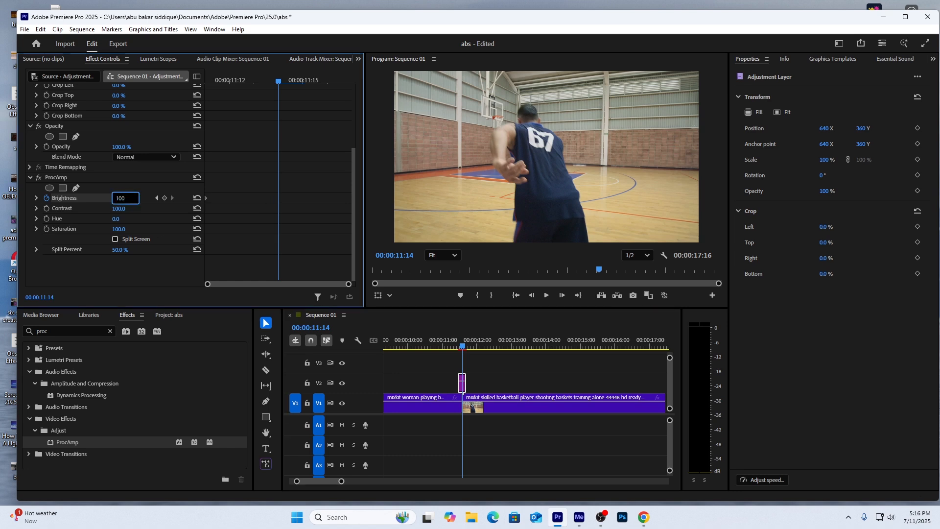
{"action": "key", "text": "Return"}
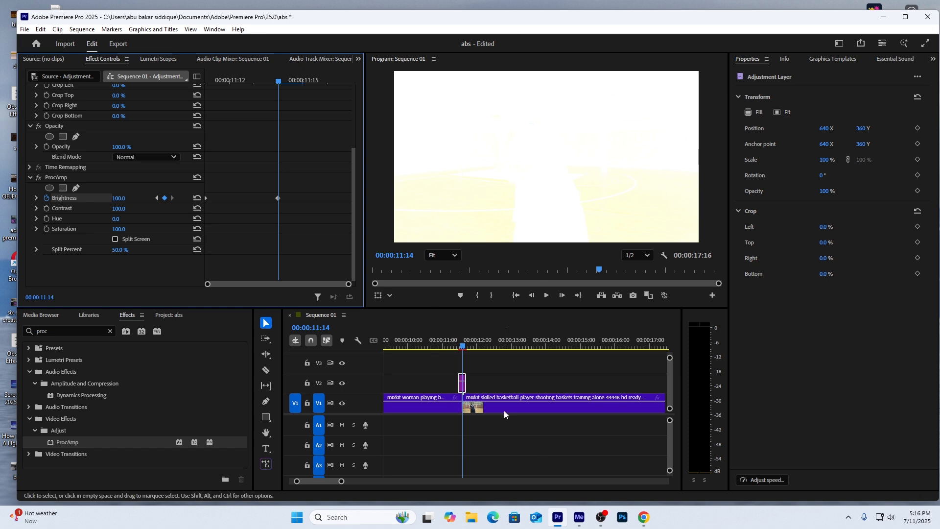
Reset ProcAmp Brightness to 0 at 00:00:11:16 to add a closing keyframe near the adjustment layer's end
{"action": "left_click", "coordinate": [467, 348]}
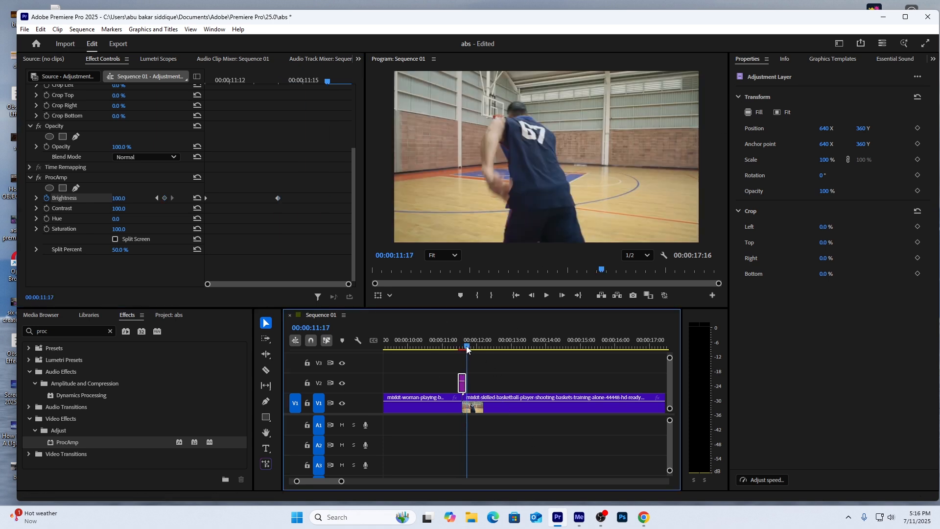
{"action": "left_click", "coordinate": [465, 349]}
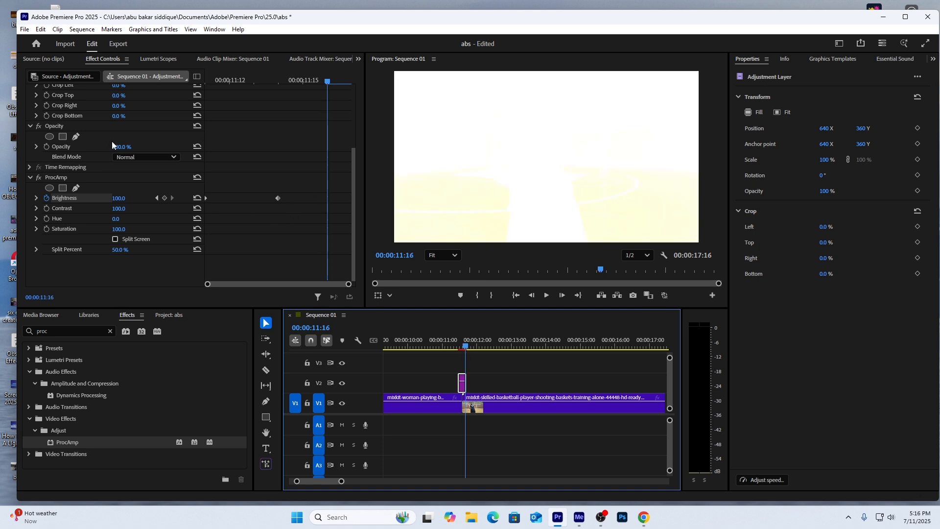
{"action": "left_click", "coordinate": [197, 198]}
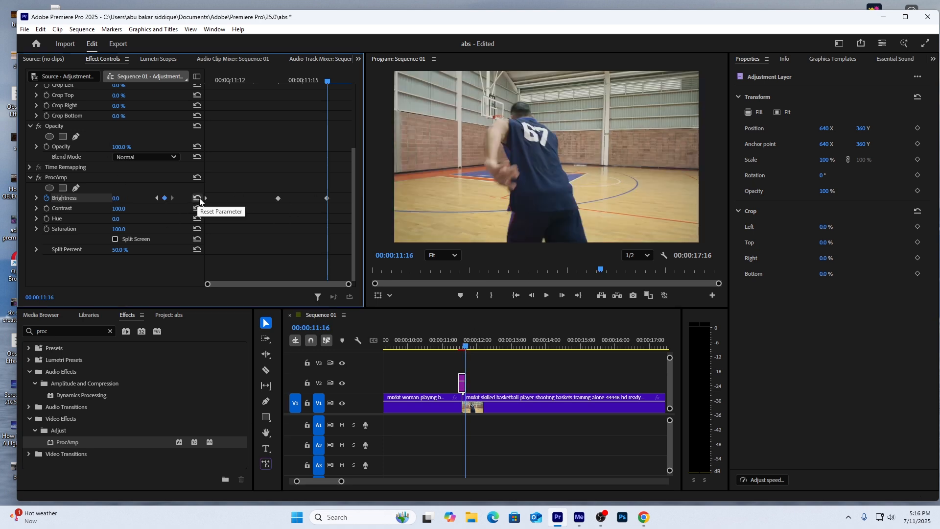
Check the brightness flash at 00:00:11:15, and play the sequence across the cut from 00:00:11:03
{"action": "left_click", "coordinate": [313, 80]}
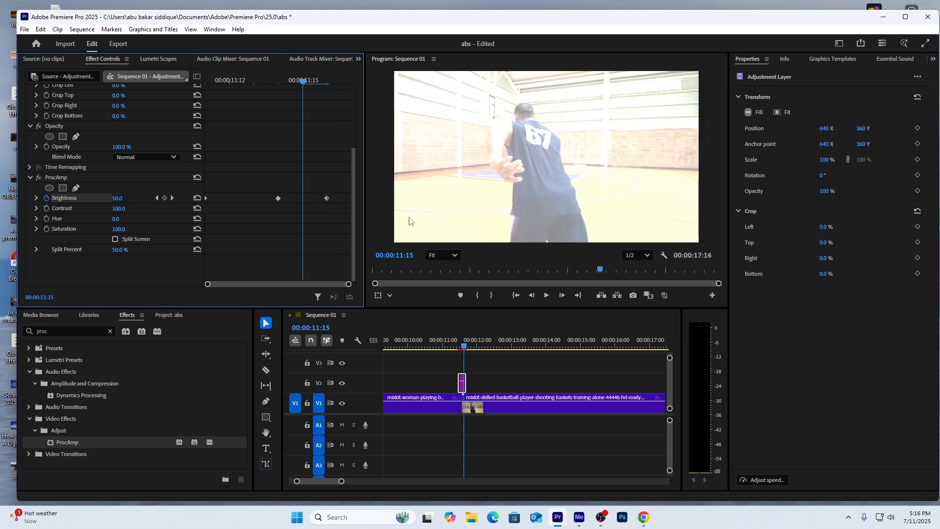
{"action": "left_click_drag", "start_coordinate": [465, 348], "coordinate": [447, 344]}
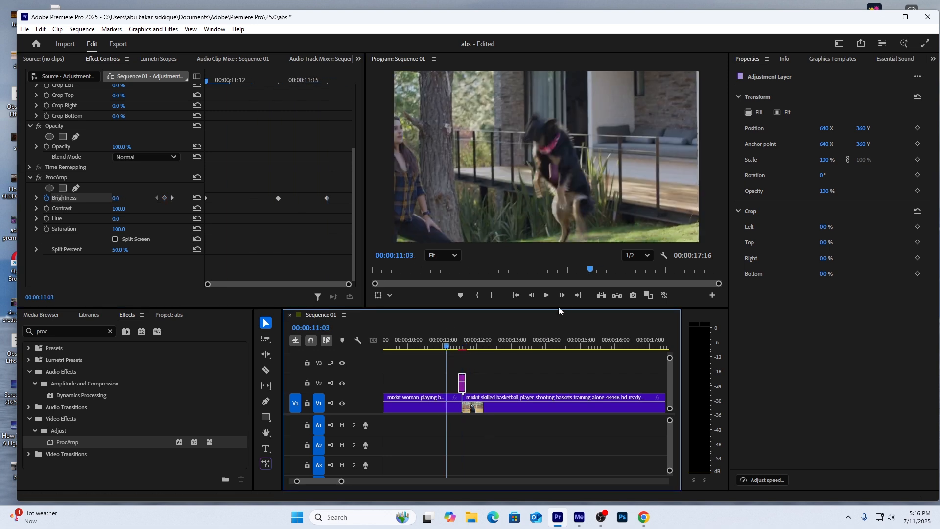
{"action": "left_click", "coordinate": [547, 295]}
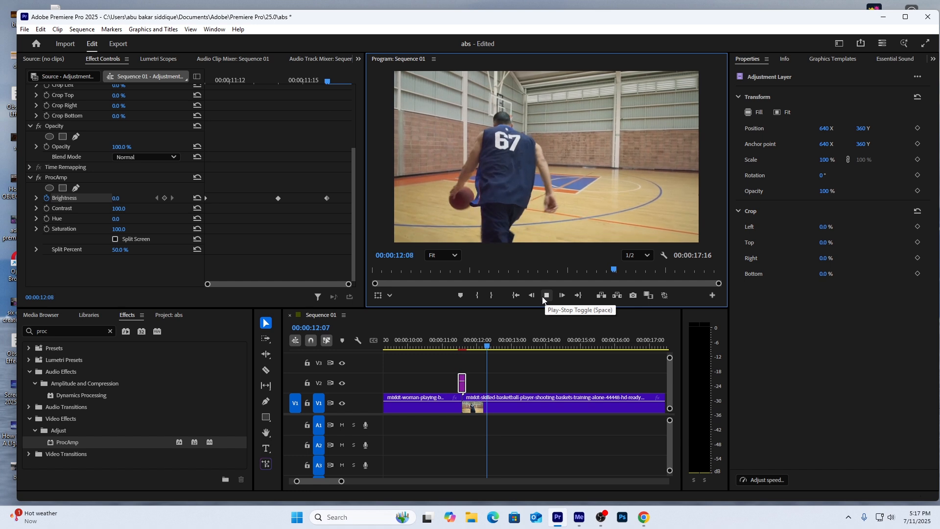
{"action": "left_click", "coordinate": [547, 295]}
Extend both ends of the adjustment layer, starting it at 00:00:11:09, and spread the three Brightness keyframes farther apart across it
{"action": "left_click_drag", "start_coordinate": [495, 347], "coordinate": [455, 349]}
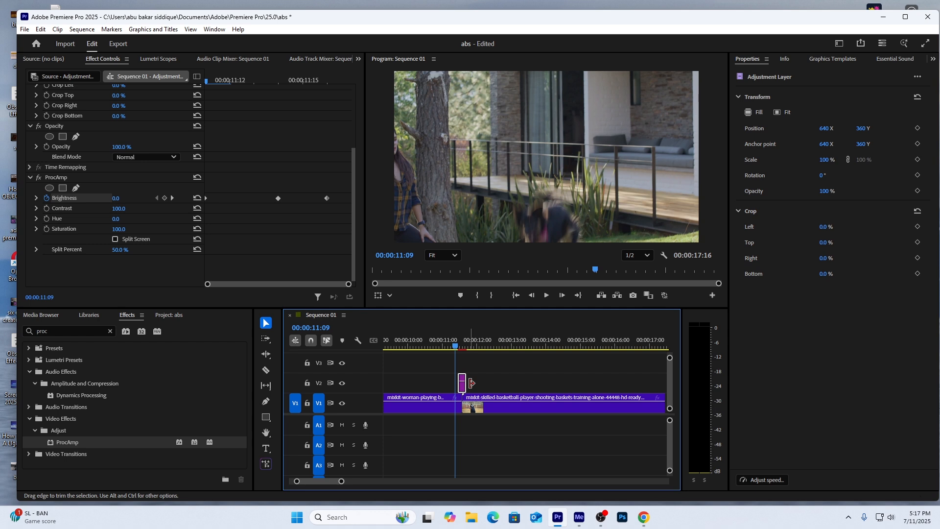
{"action": "left_click_drag", "start_coordinate": [470, 383], "coordinate": [456, 383]}
{"action": "left_click_drag", "start_coordinate": [290, 198], "coordinate": [217, 198]}
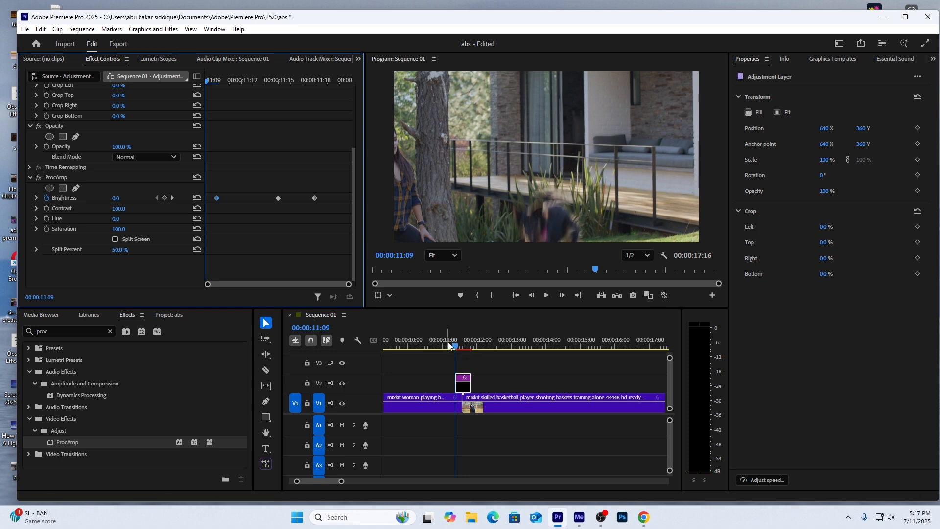
Play back the lengthened flash transition from 00:00:10:16 and park the playhead in the basketball clip at 00:00:12:08
{"action": "left_click_drag", "start_coordinate": [455, 348], "coordinate": [432, 347]}
{"action": "left_click", "coordinate": [546, 295]}
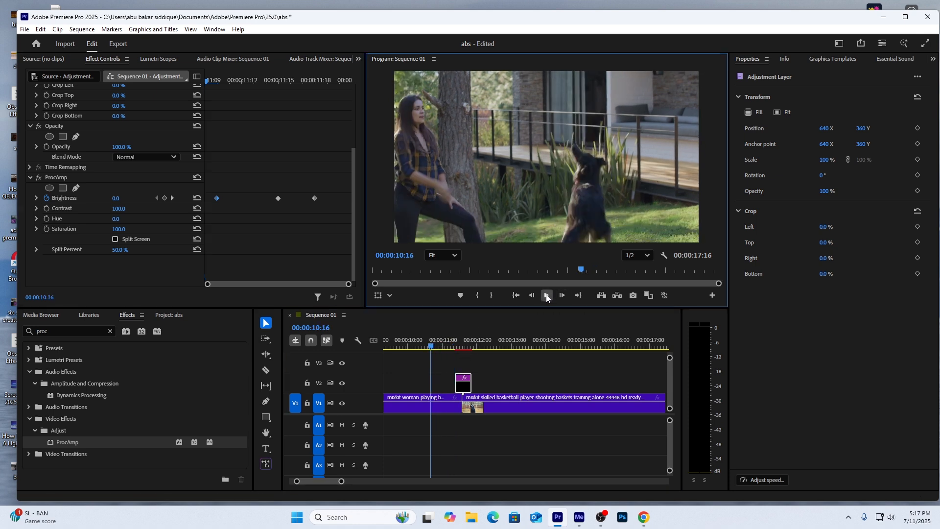
{"action": "left_click", "coordinate": [546, 296]}
{"action": "left_click", "coordinate": [477, 347]}
{"action": "mouse_move", "coordinate": [478, 348]}
{"action": "left_mouse_down"}
{"action": "mouse_move", "coordinate": [459, 348]}
{"action": "mouse_move", "coordinate": [488, 351]}
{"action": "left_mouse_up"}
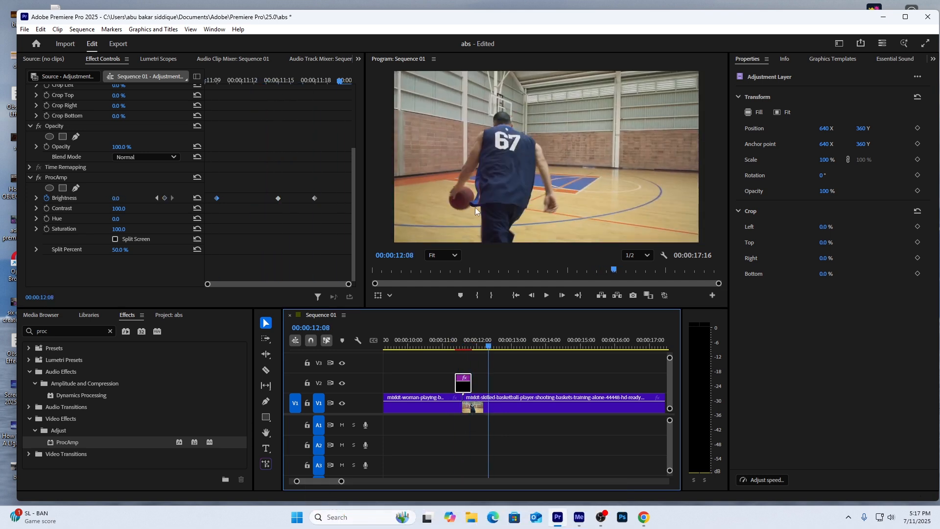